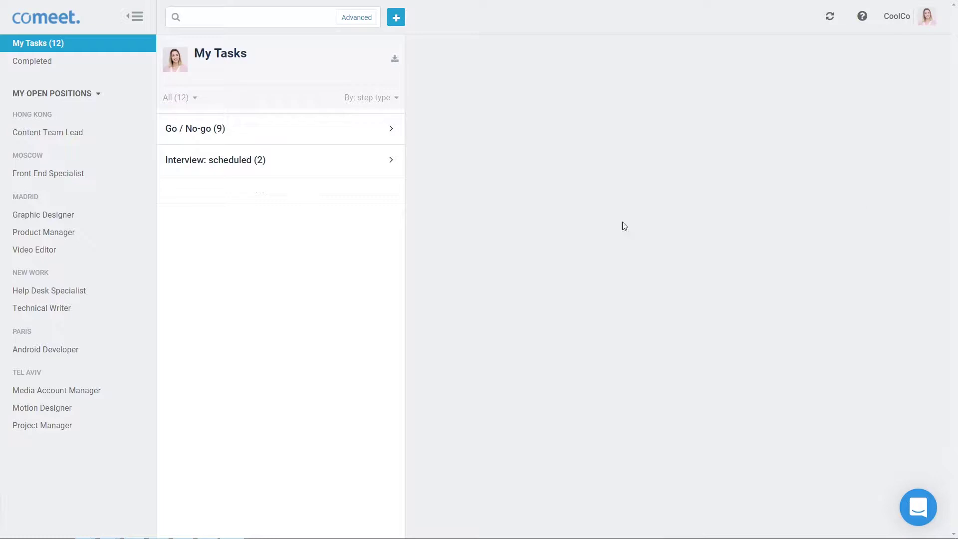
Change the Product Manager workflow's Offer stage type from Go / No-go to Offer
click(123, 231)
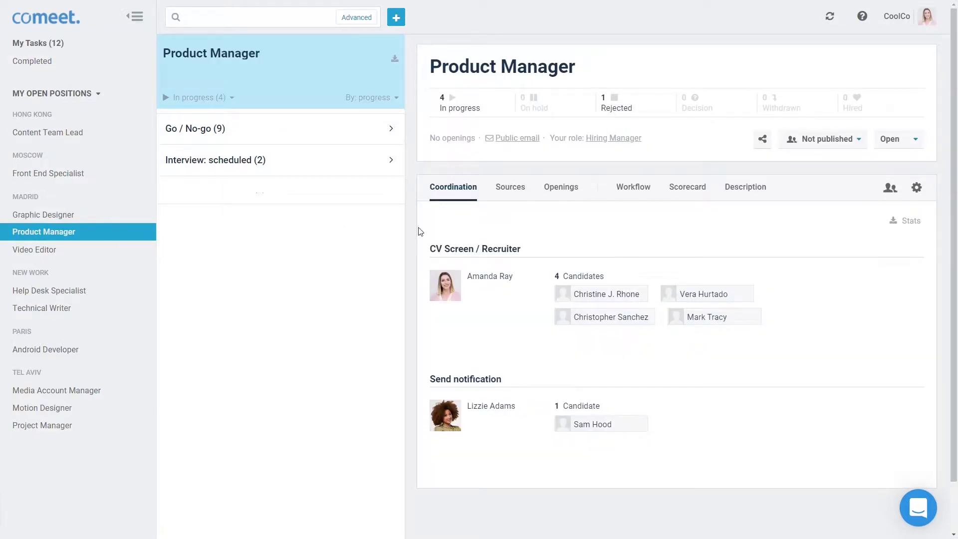
click(633, 188)
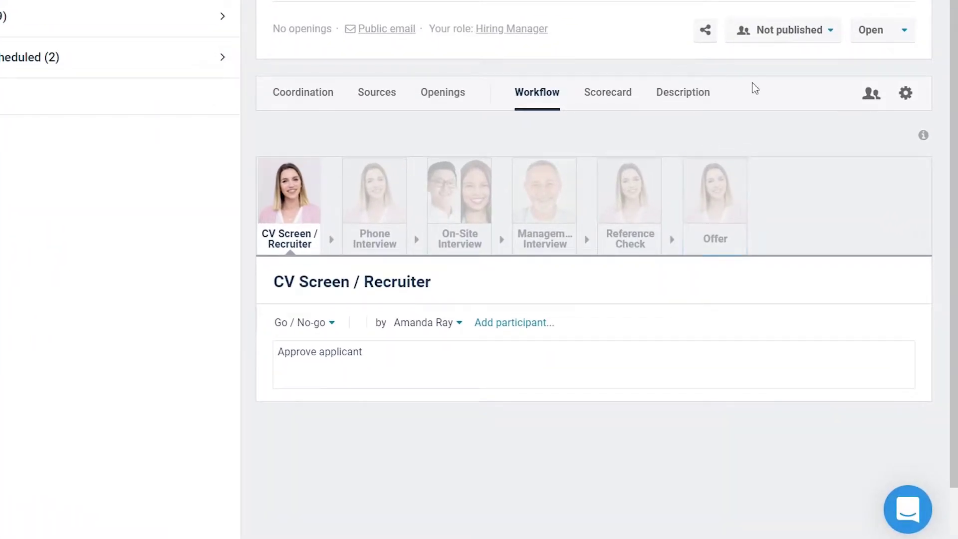
click(736, 172)
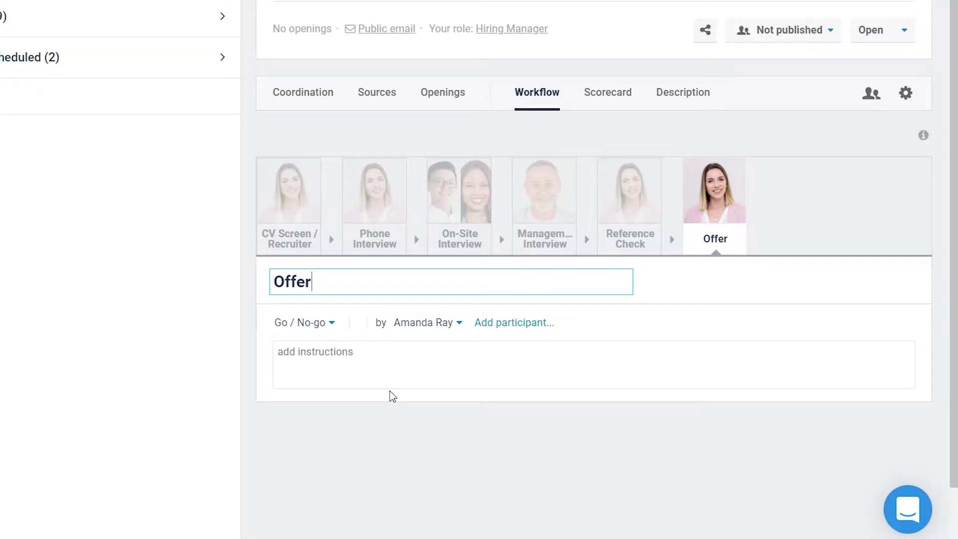
click(334, 323)
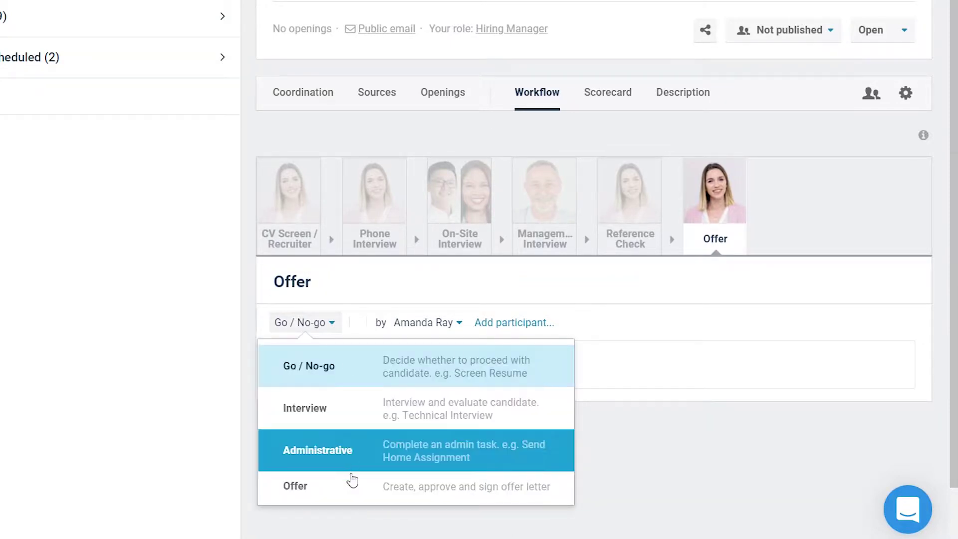
click(352, 484)
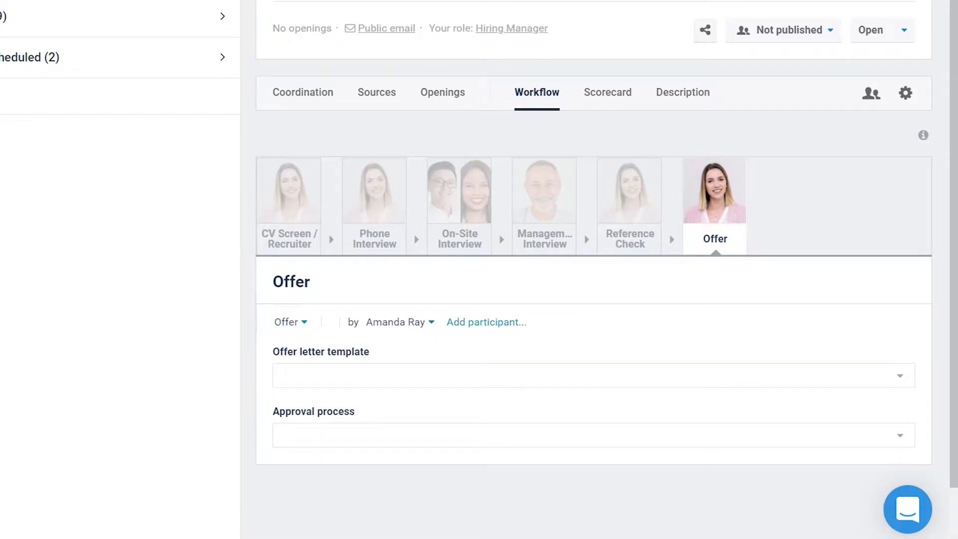
Review the Offer stage's offer letter template and approval process options
scroll(594, 269, down, 1)
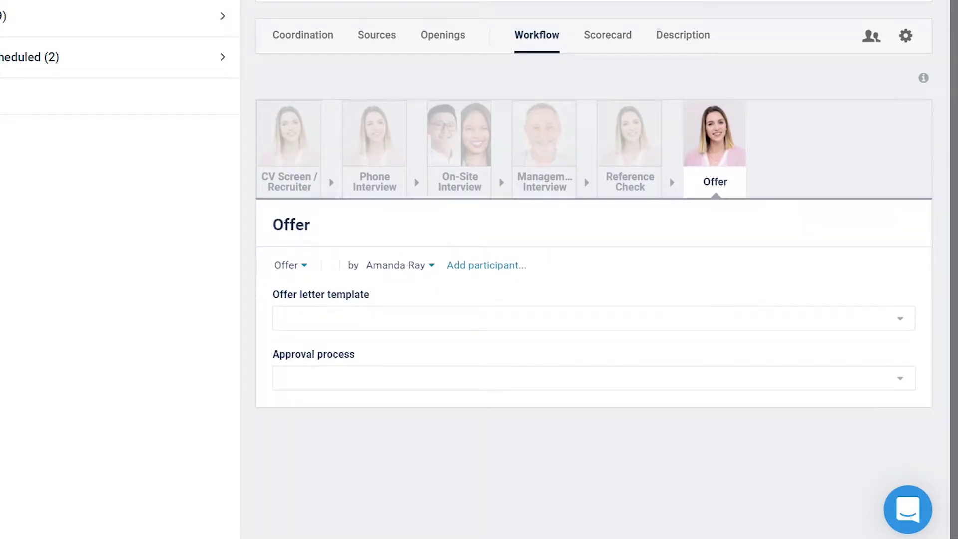
click(897, 322)
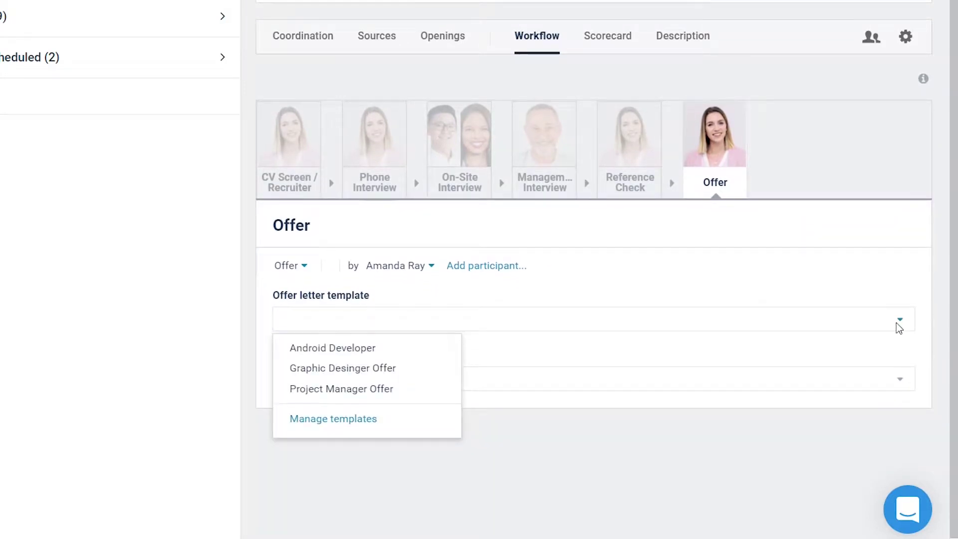
click(898, 322)
click(898, 381)
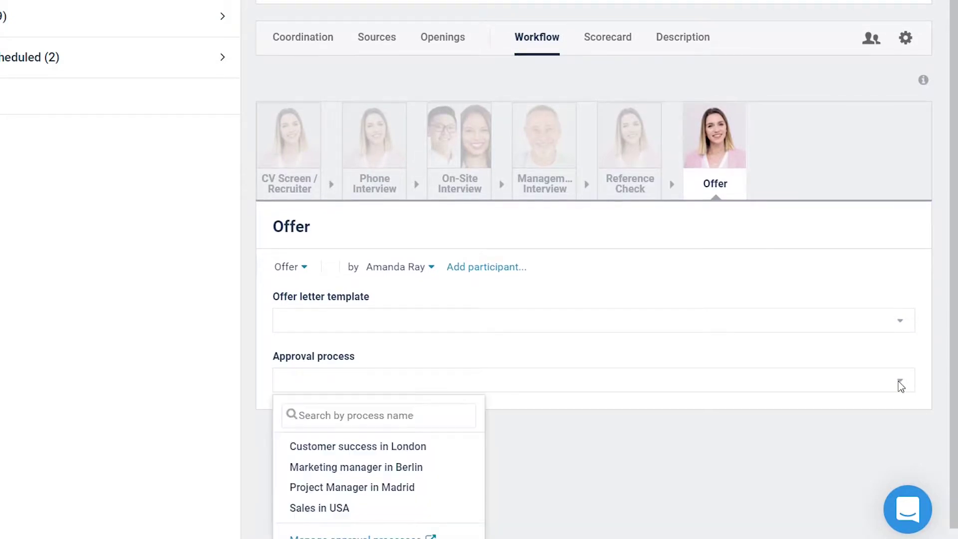
click(899, 382)
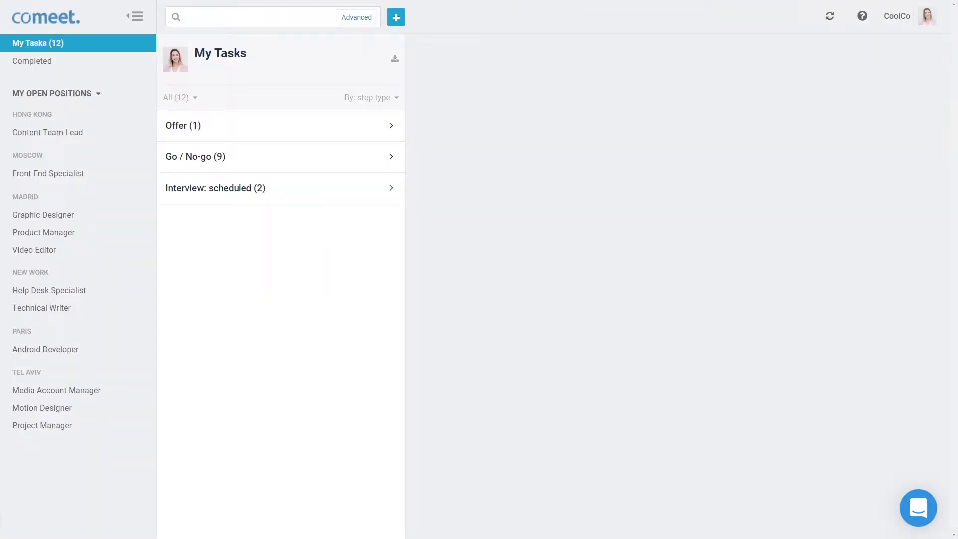
Open the candidate's Offer task and choose the Project Manager Offer template
click(381, 129)
click(323, 160)
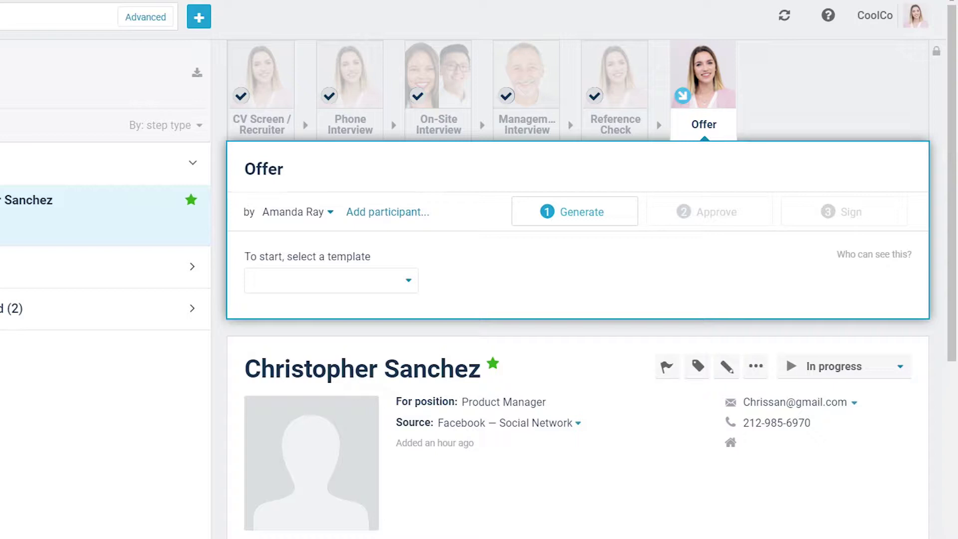
click(371, 287)
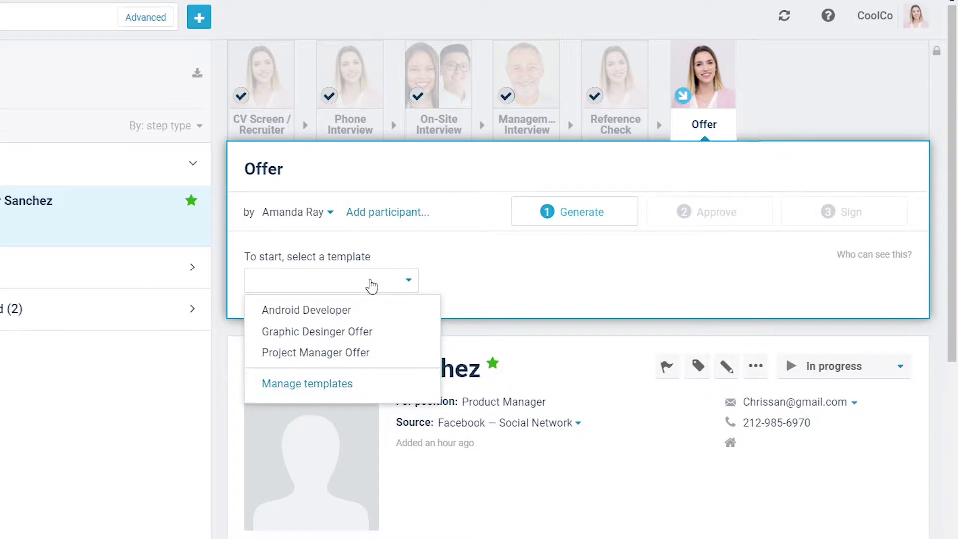
click(367, 352)
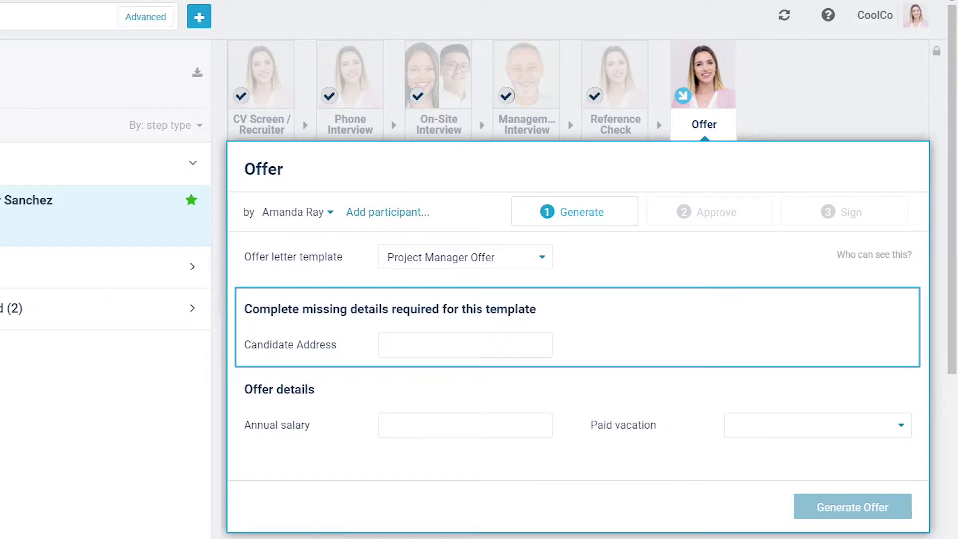
Enter the candidate's address, 100,000 salary and 24 days' vacation, then generate the offer
click(539, 347)
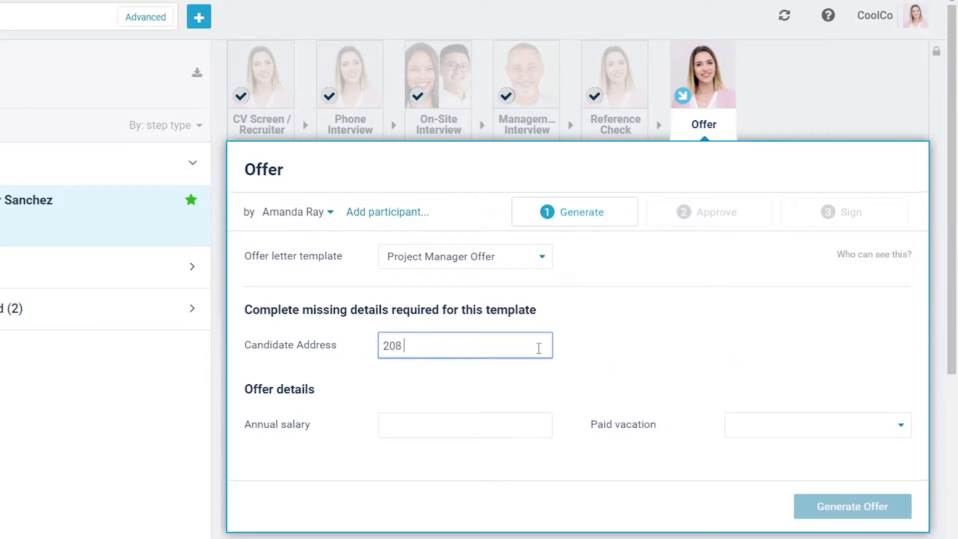
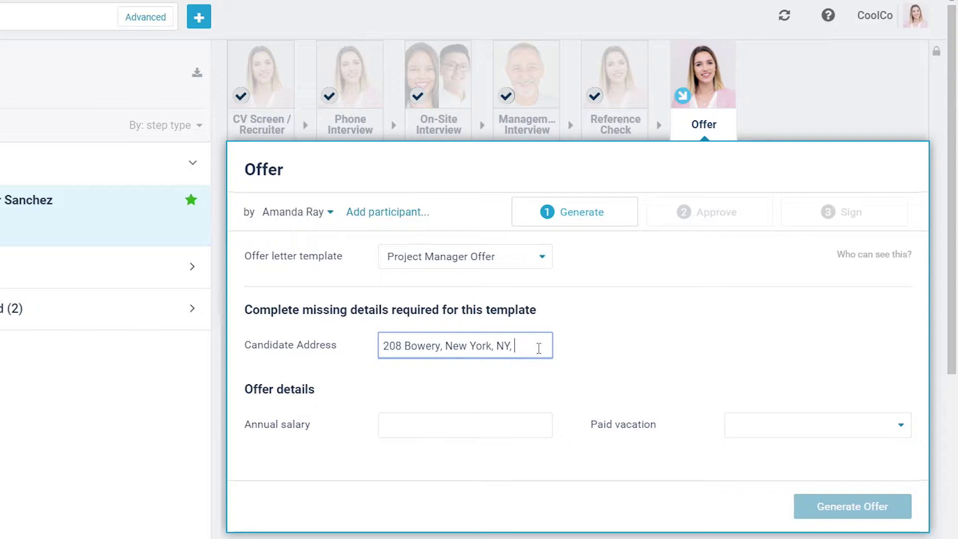
click(530, 419)
text(100,000)
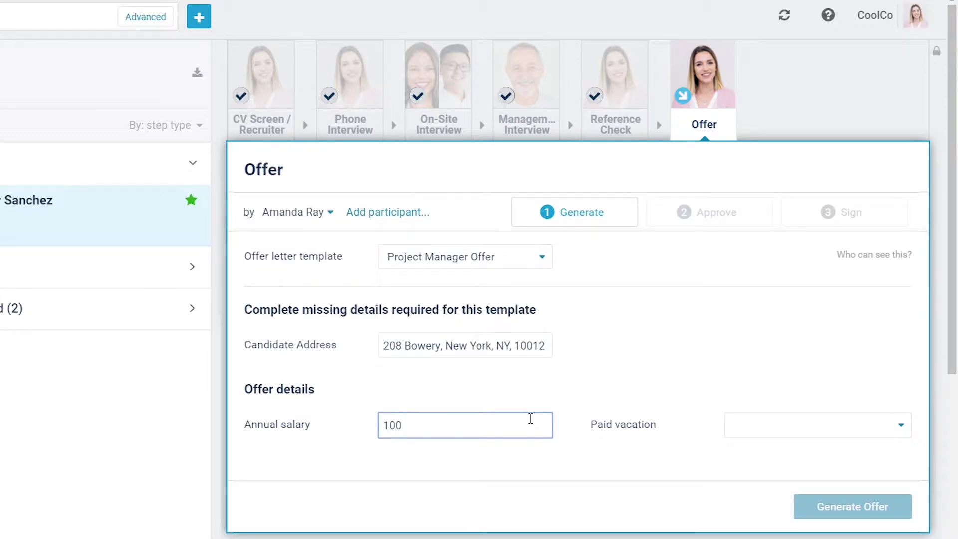
click(798, 433)
click(799, 474)
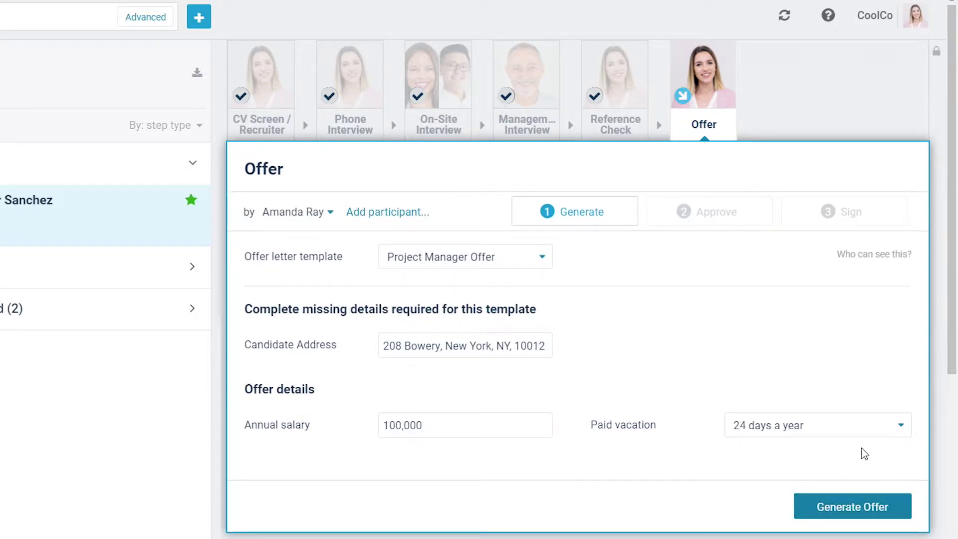
click(868, 506)
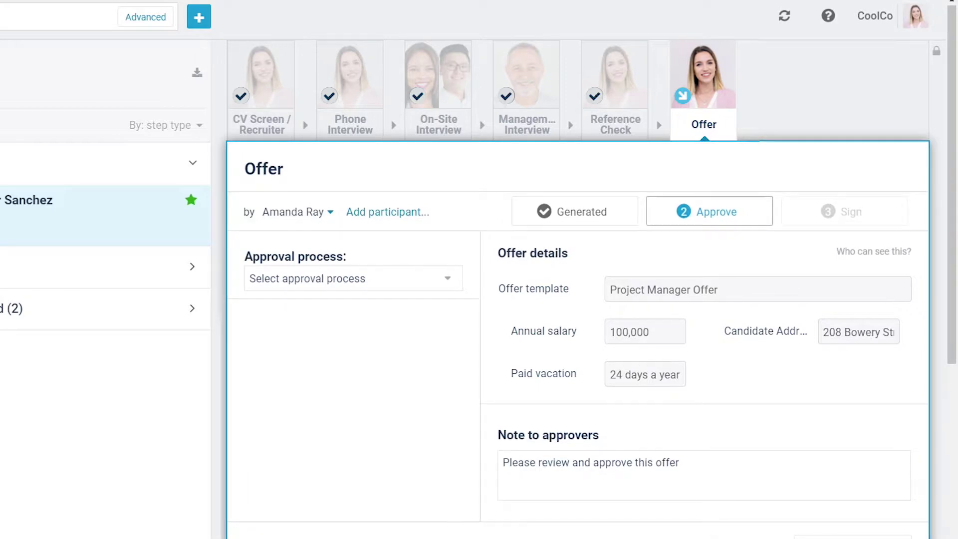
Amend the candidate's address in the generated offer and save the details
click(629, 214)
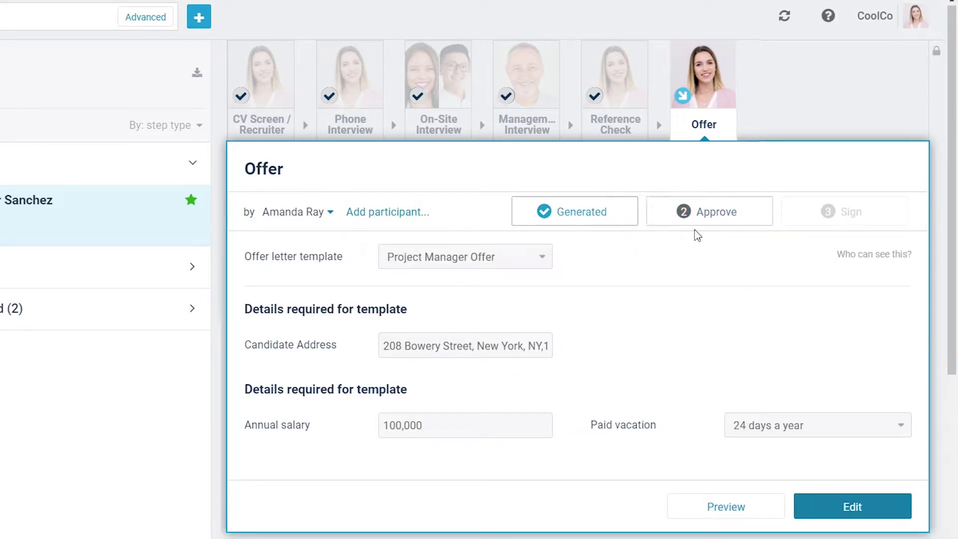
click(834, 507)
click(394, 346)
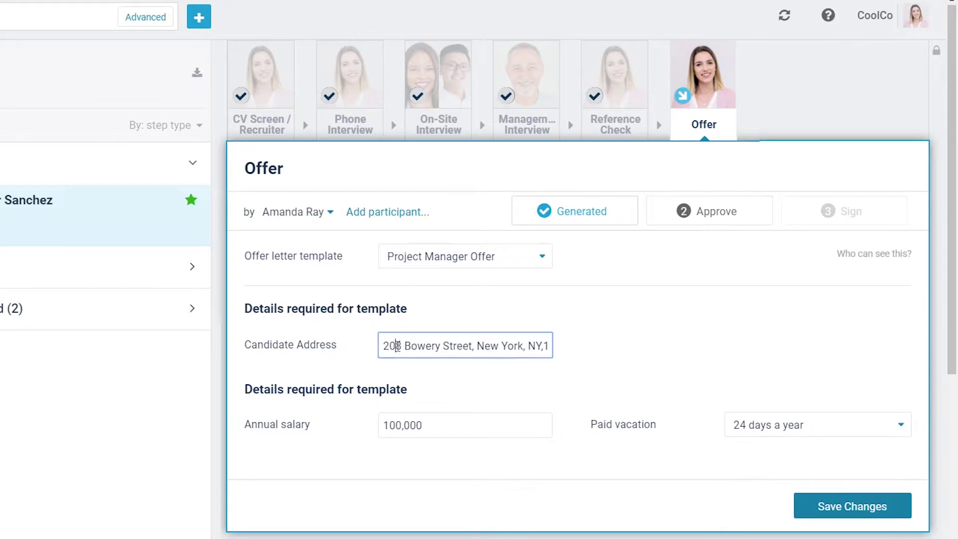
text(30)
click(849, 510)
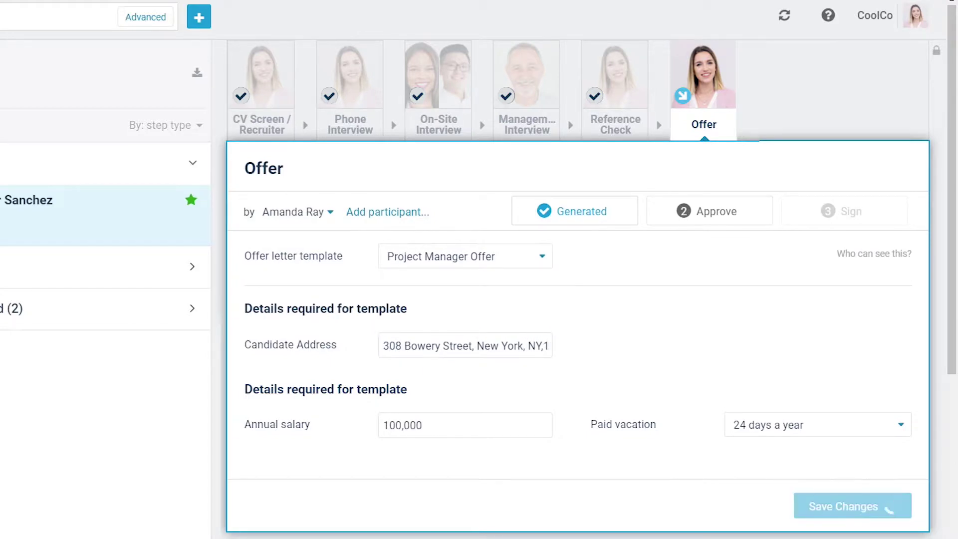
Preview the generated offer letter, then close the preview
scroll(577, 300, down, 2)
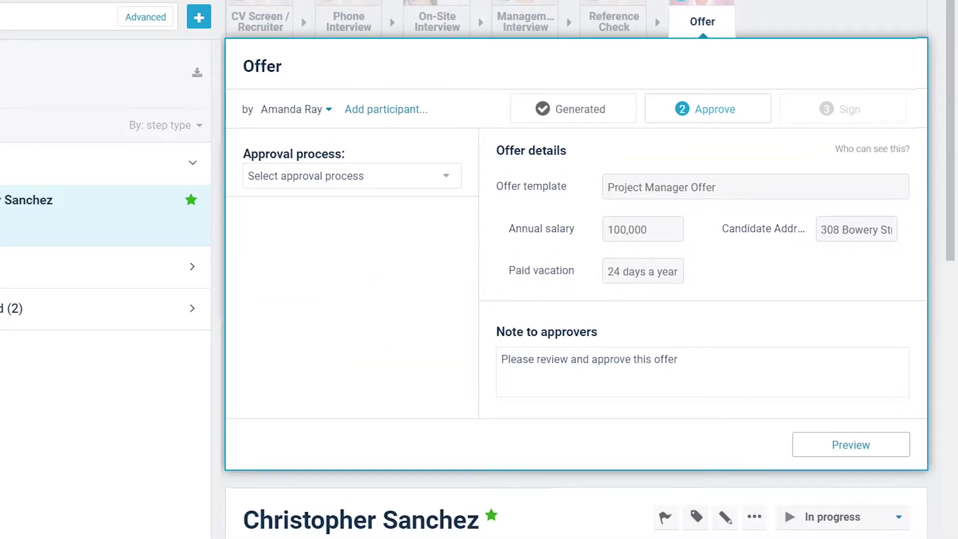
click(899, 445)
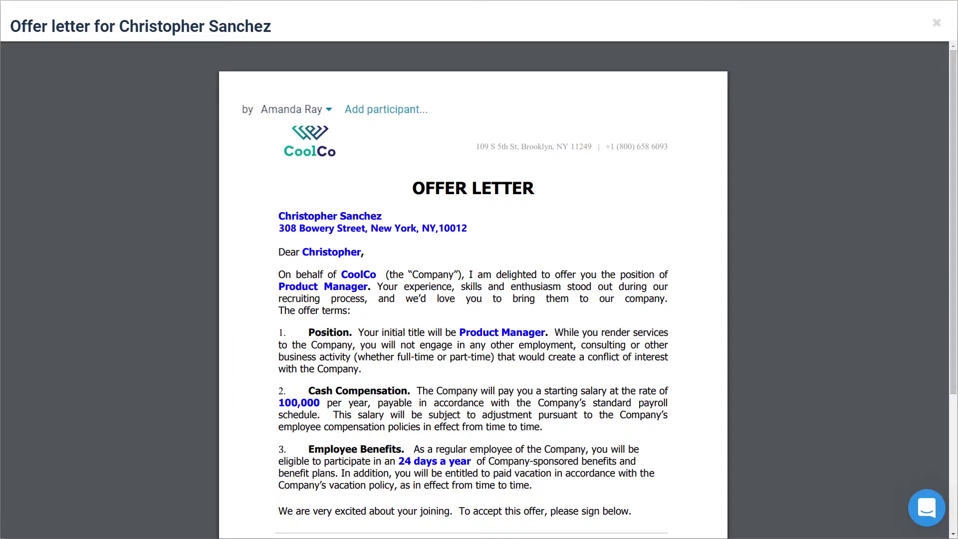
click(937, 23)
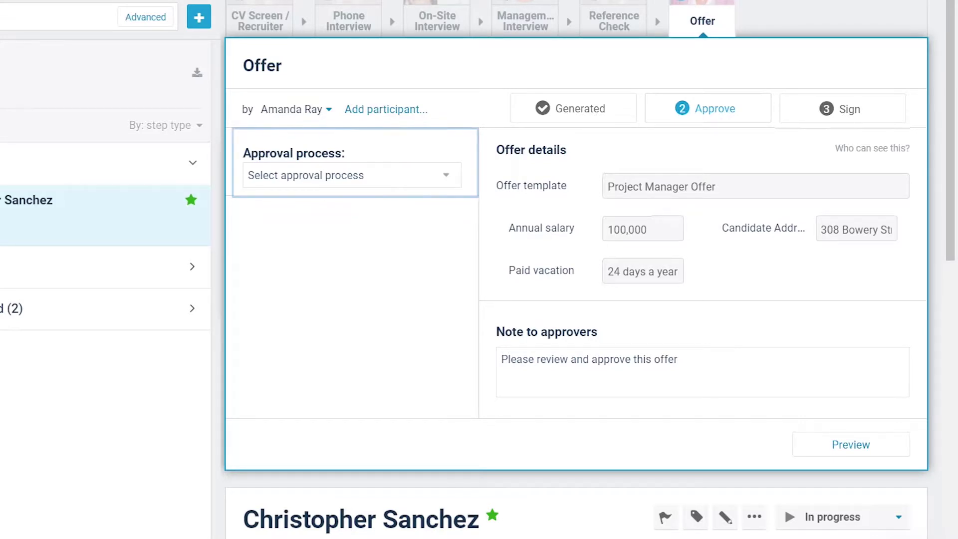
Select Project Manager in Madrid as the offer's approval process
click(896, 119)
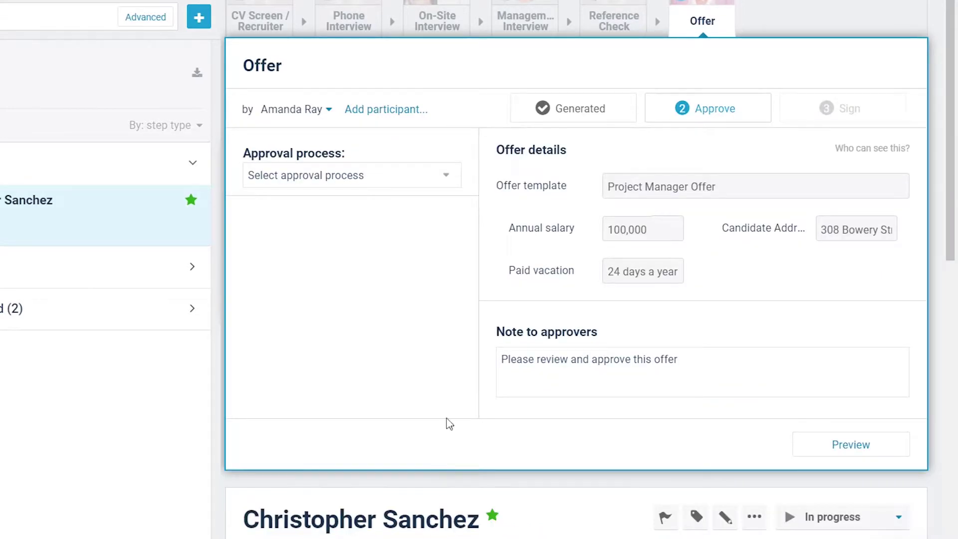
click(444, 176)
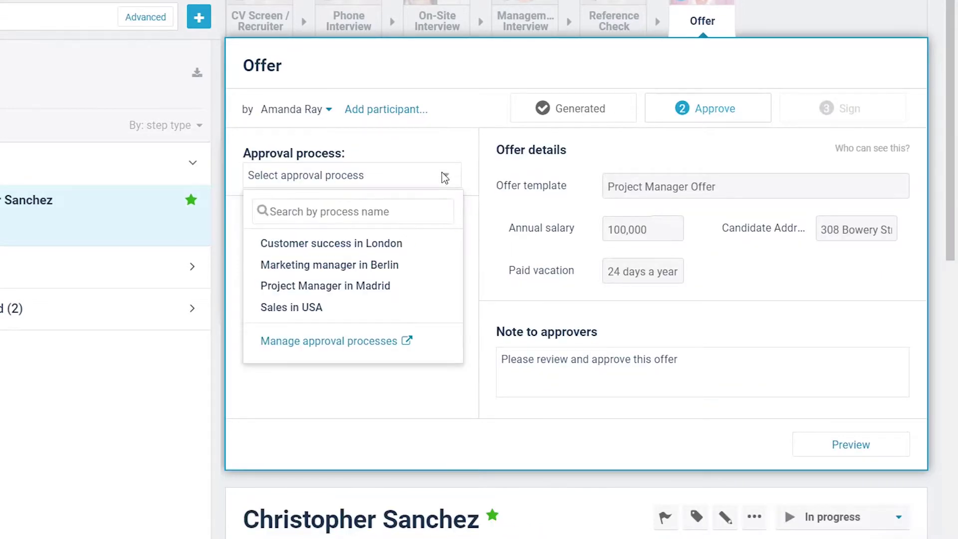
click(423, 286)
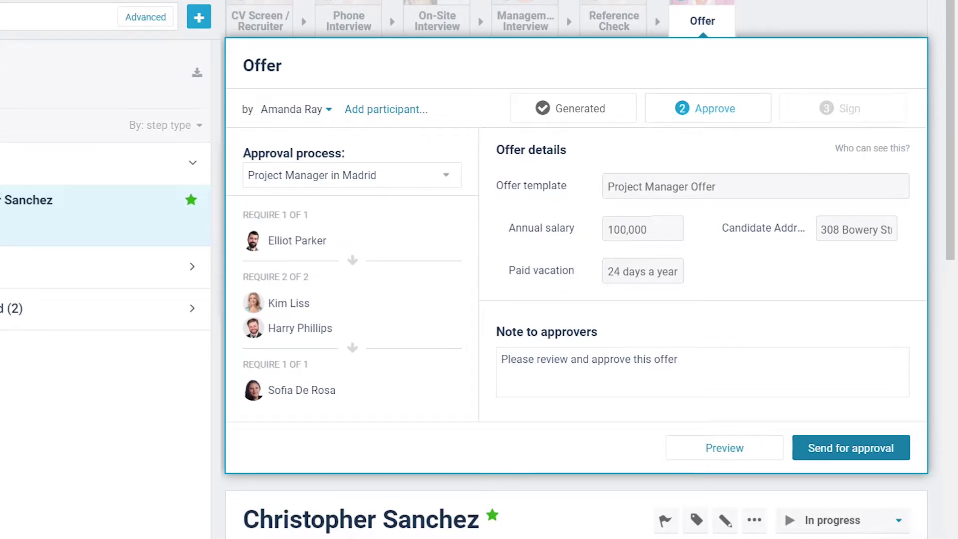
Change the note to 'Hi team, please review and approve this offer' and send for approval
mouse_move(898, 152)
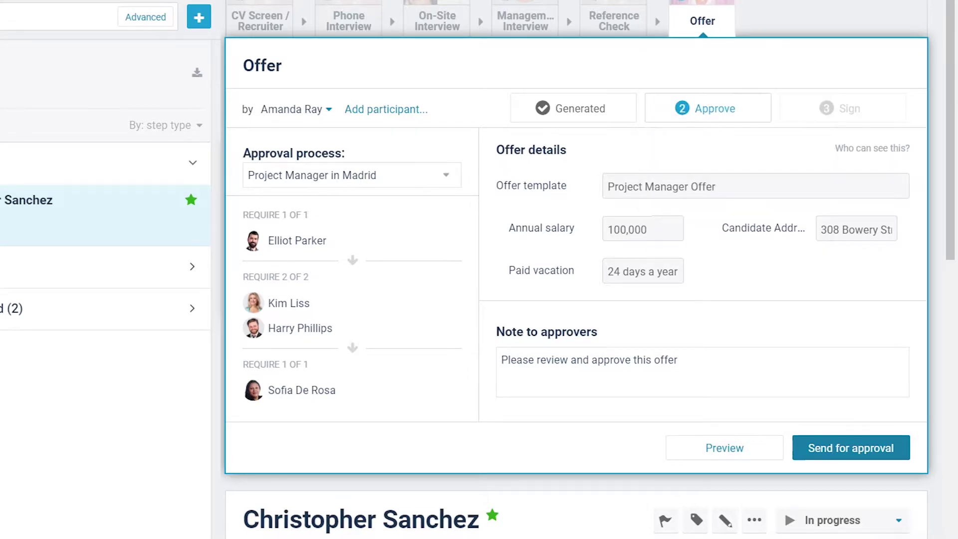
click(501, 360)
key(Return)
key(Up)
text(Hi team,)
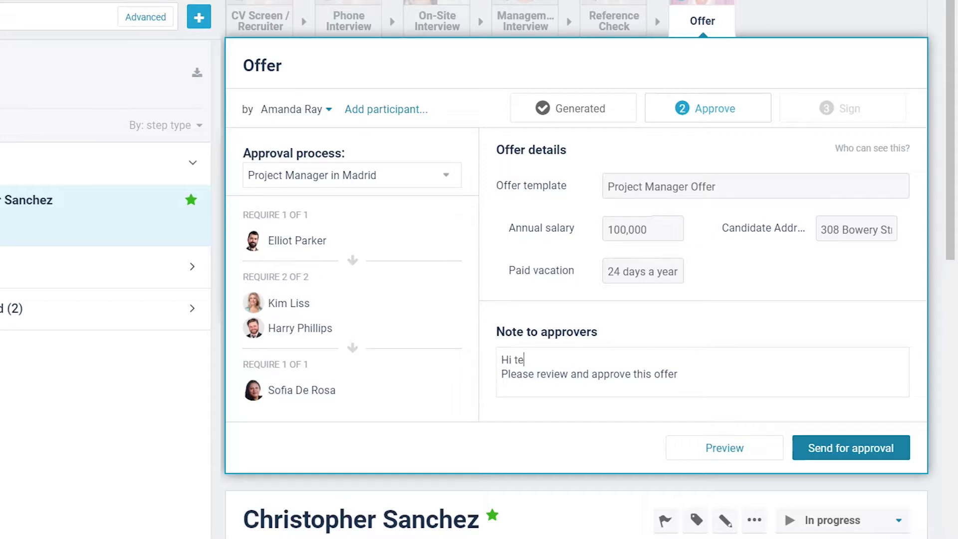
click(501, 374)
key(Delete)
text(p)
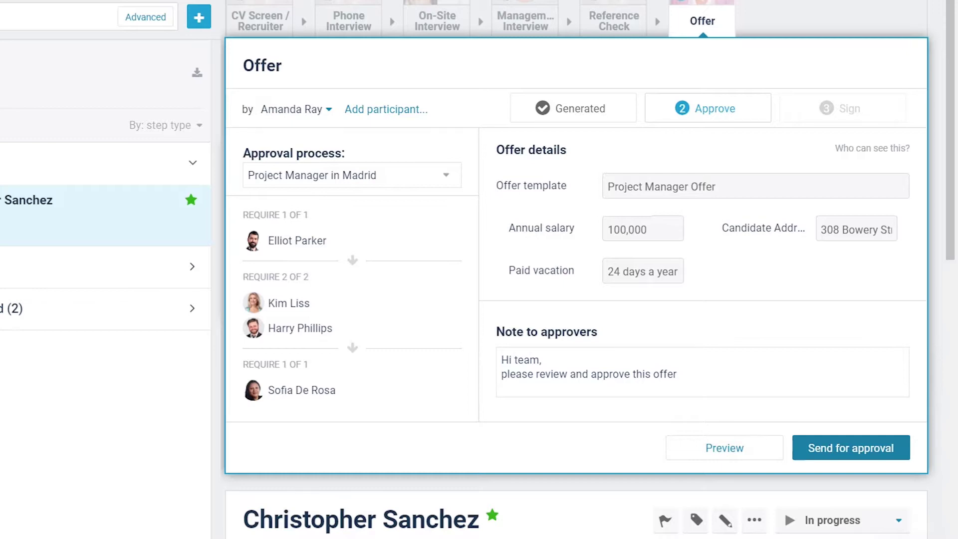
click(894, 449)
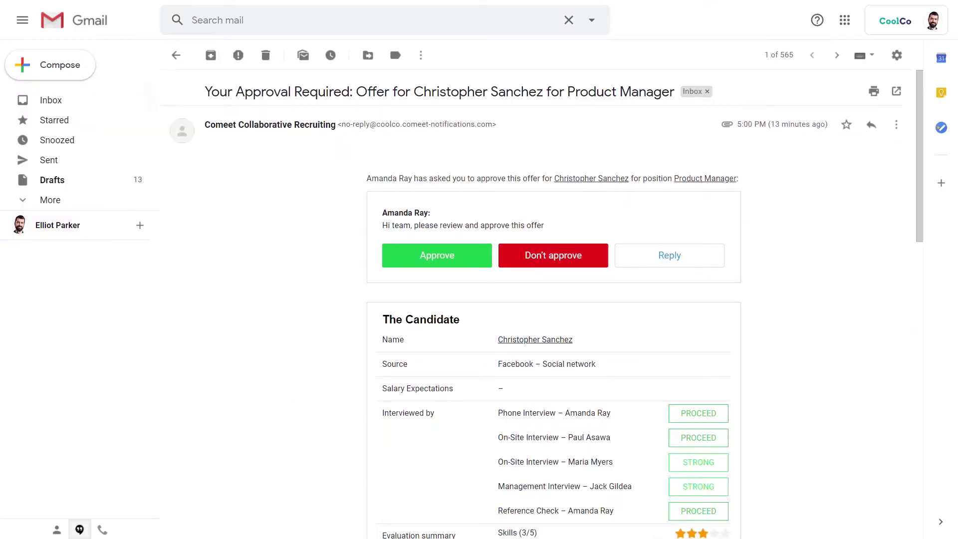
Approve the offer from the Gmail request and type a 'Happy to approve' comment
drag(922, 98, 934, 356)
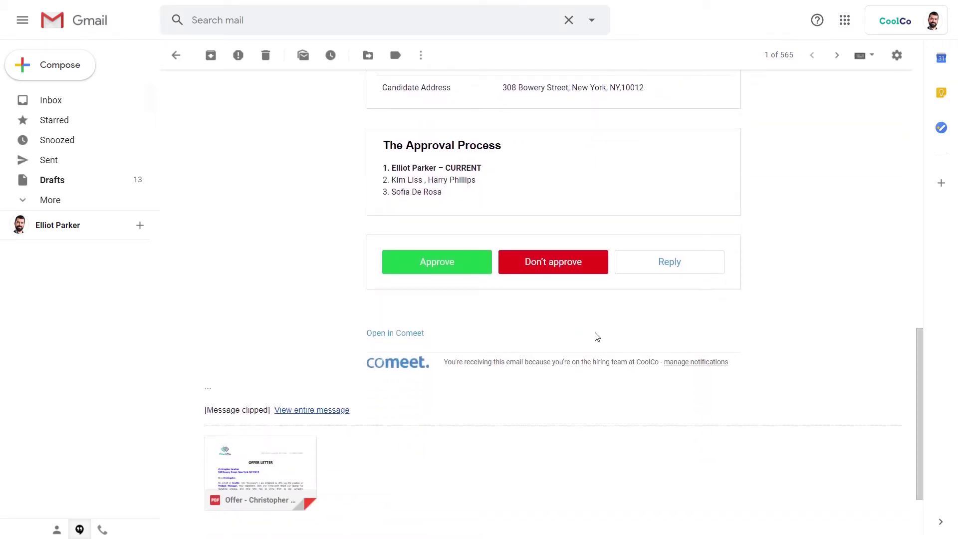
click(454, 275)
text(Happy to approve )
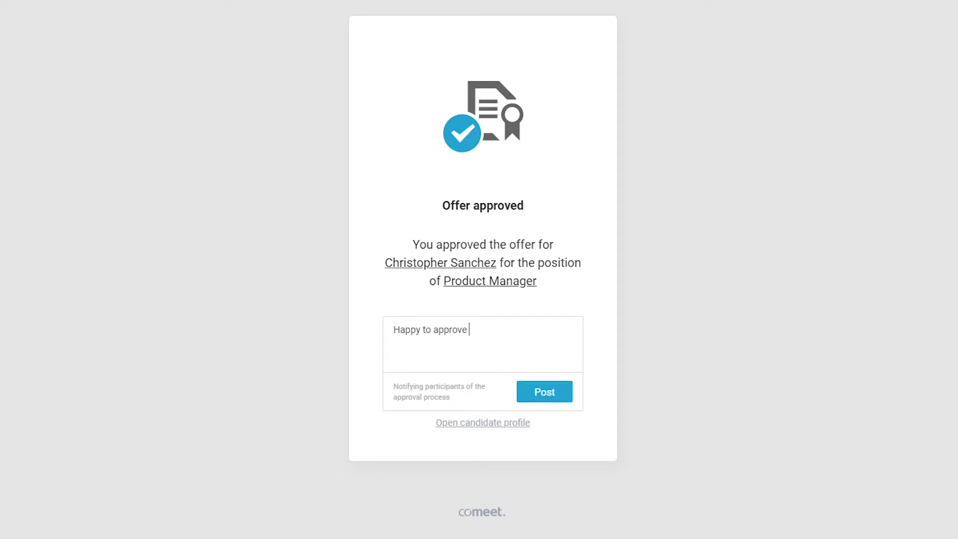
text(and excited to start working with Christoph)
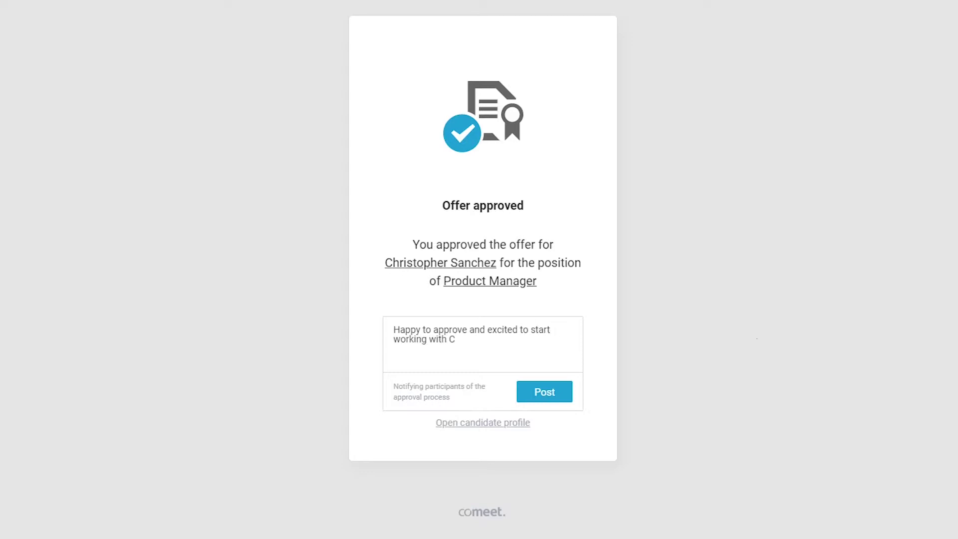
text(er)
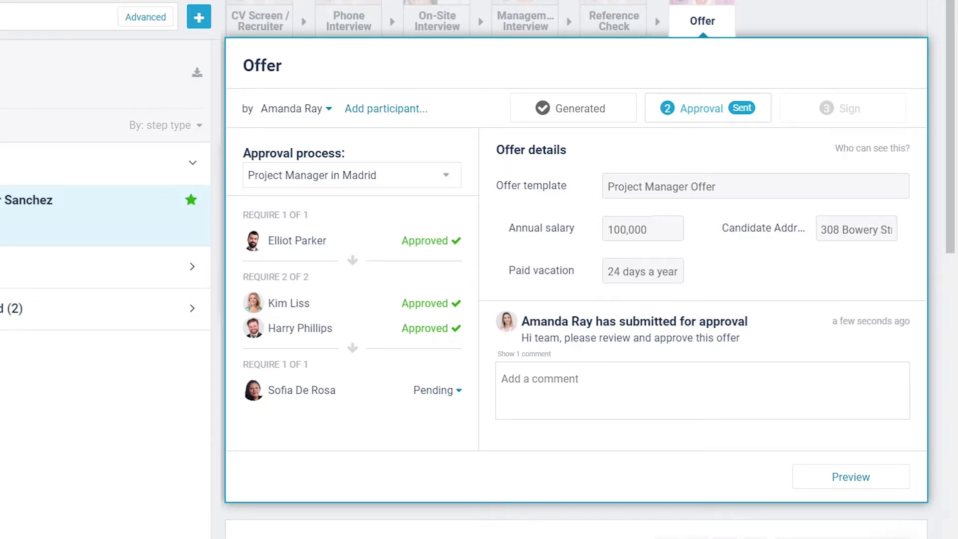
Record the final approver's decision, then set paid vacation to 10 days requiring new approval
click(452, 393)
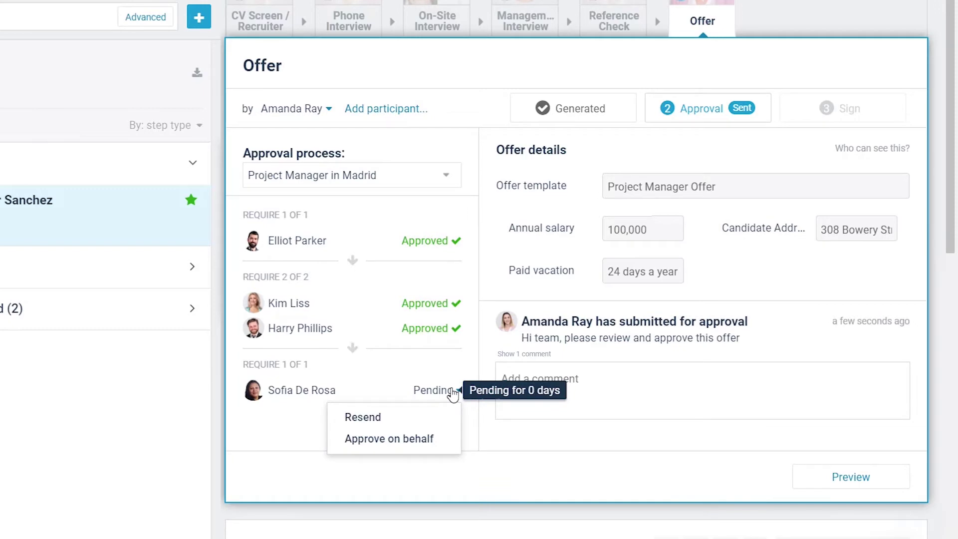
click(441, 440)
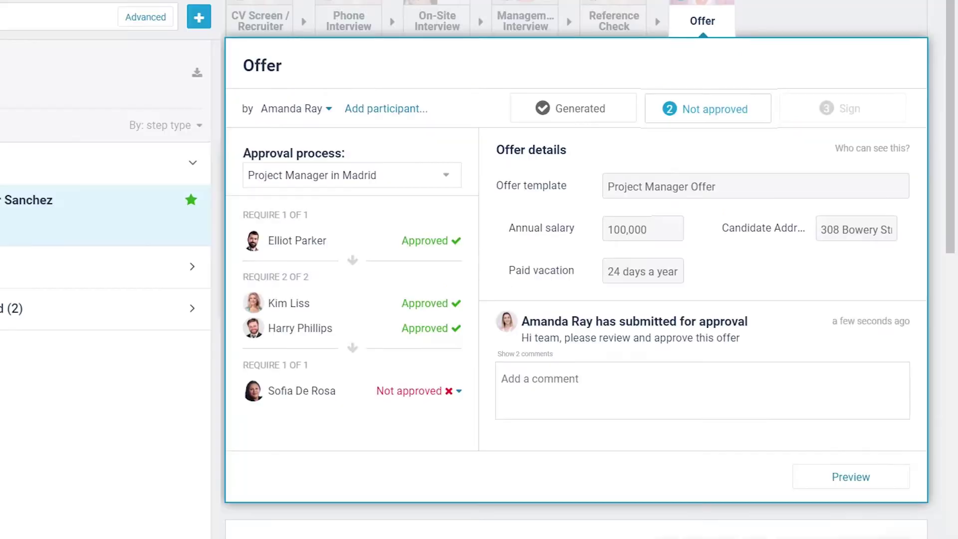
click(620, 99)
click(833, 403)
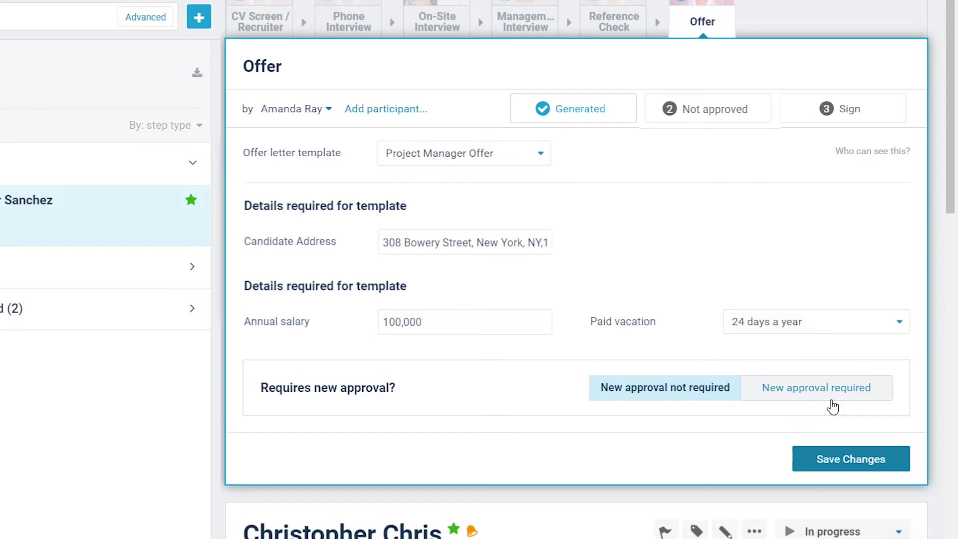
click(825, 330)
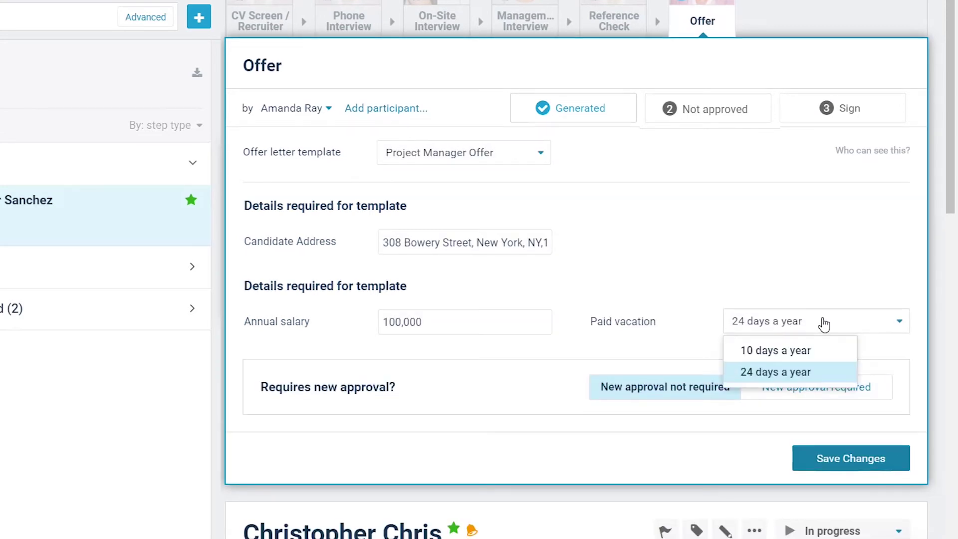
click(817, 356)
click(816, 387)
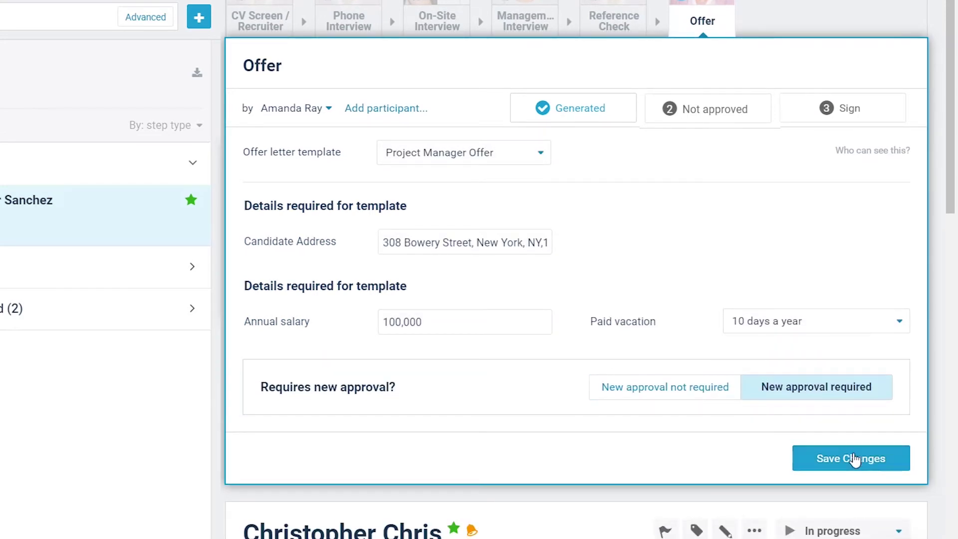